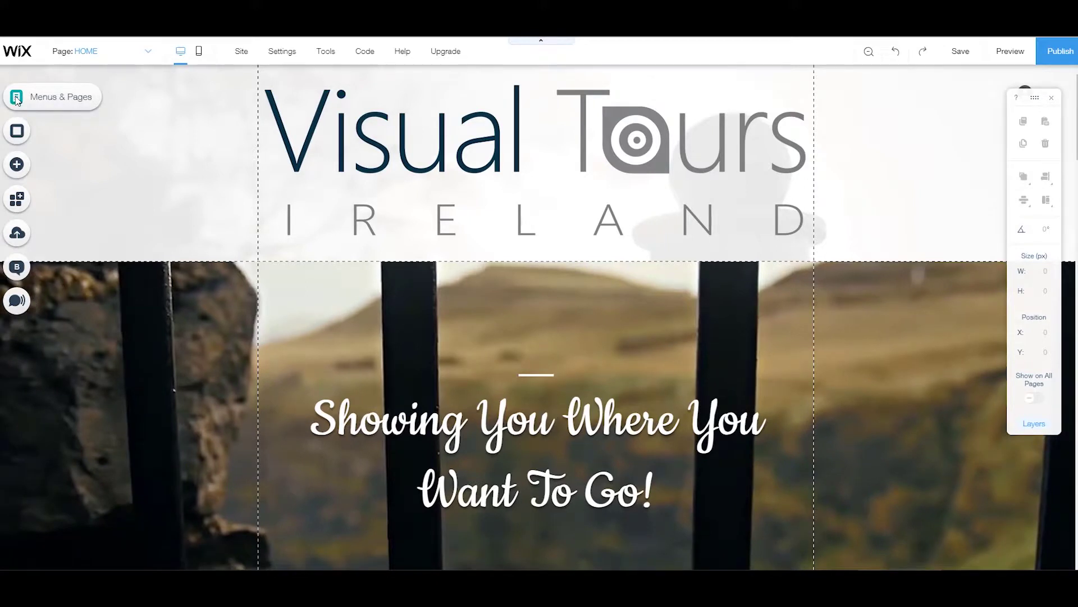
Step: Show the YOUR PROFILE page's Permissions settings: members only, Admins and Staff roles
left_click(16, 97)
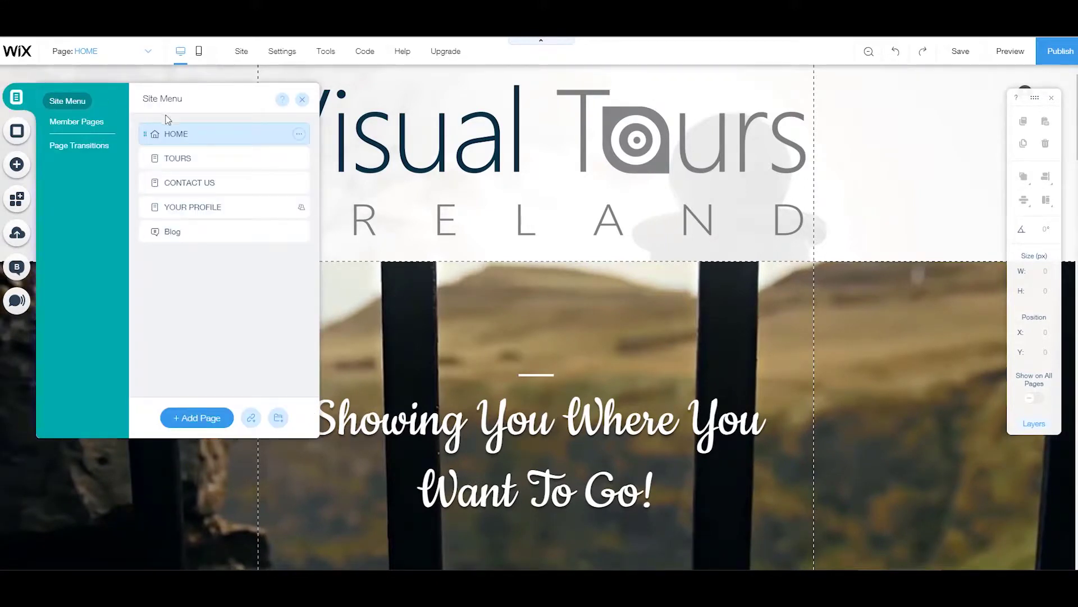
mouse_move(219, 207)
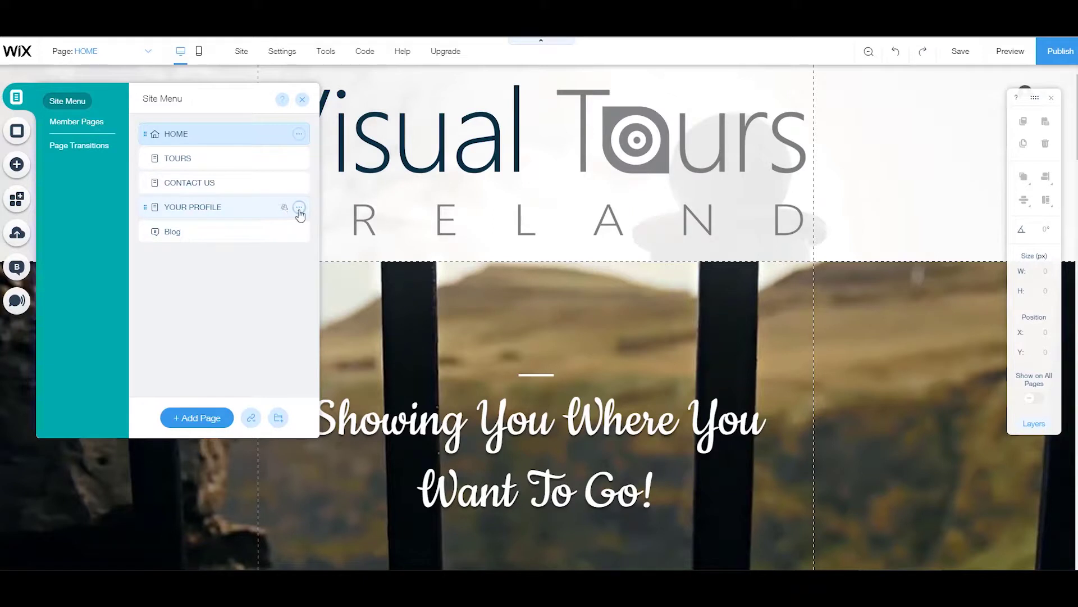
left_click(299, 208)
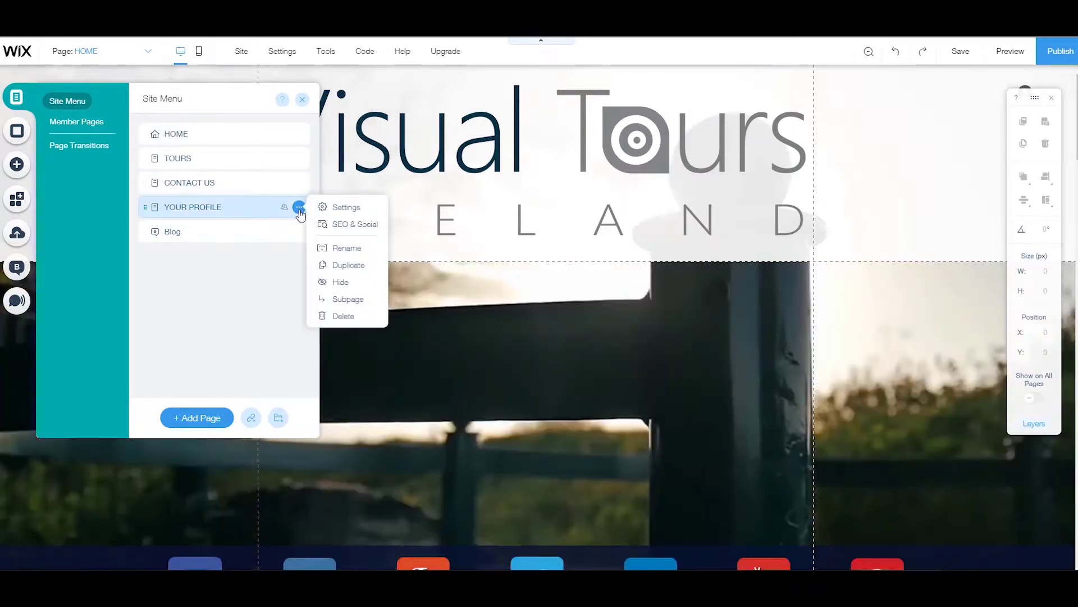
left_click(346, 208)
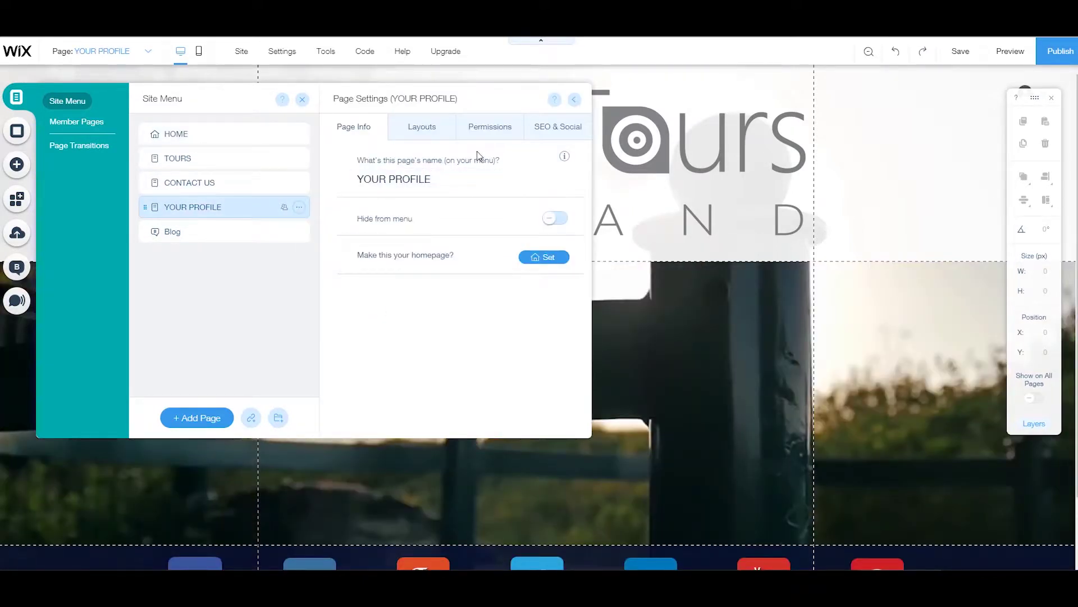
left_click(490, 126)
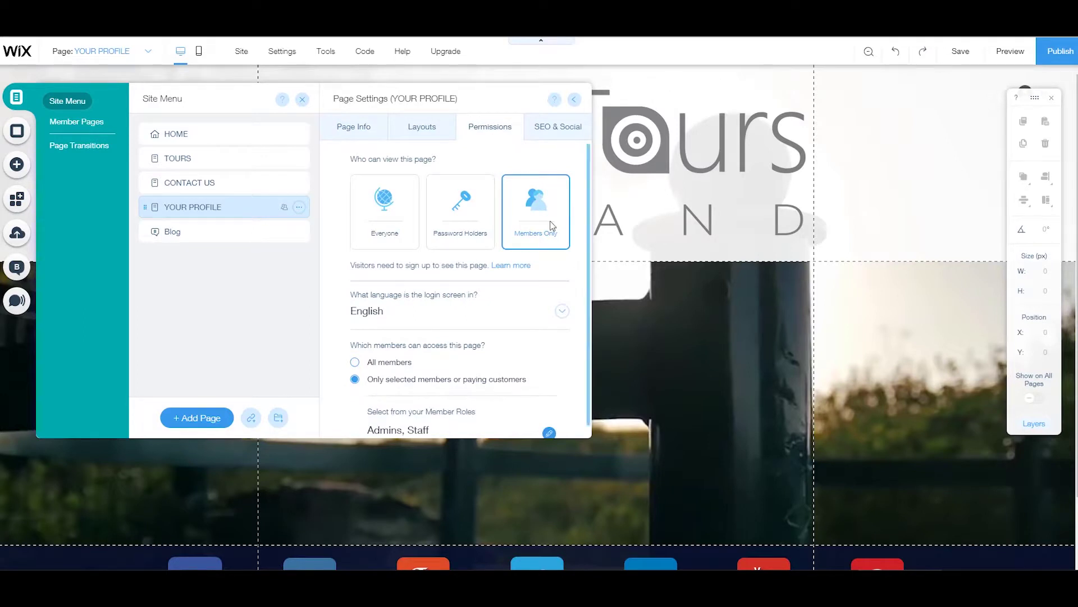
scroll(553, 222, "down", 3)
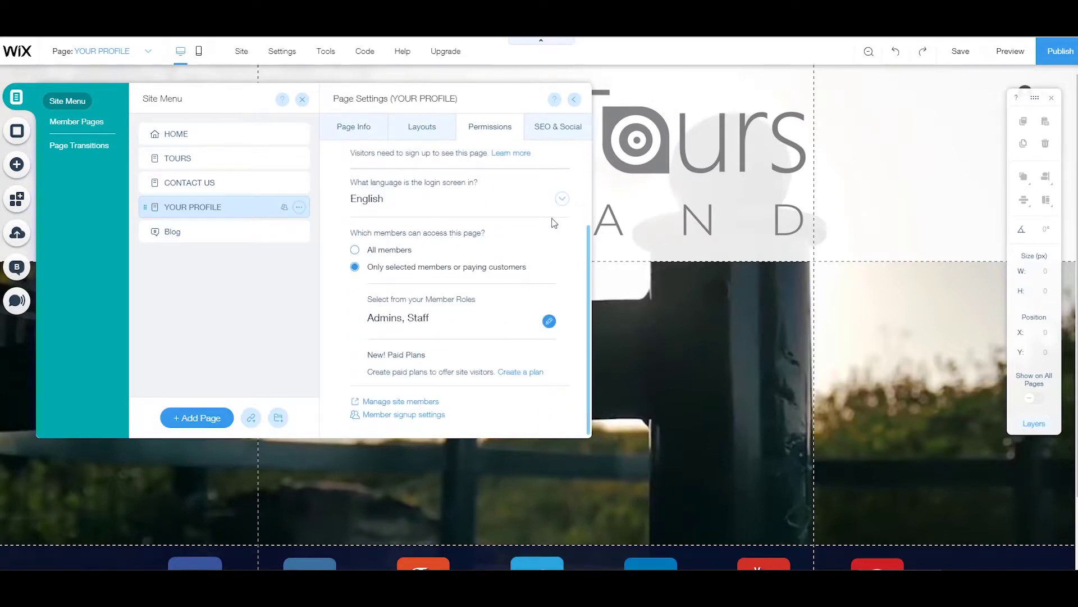
Step: In member signup settings, set Who can be a member to 'People I approve'
left_click(408, 419)
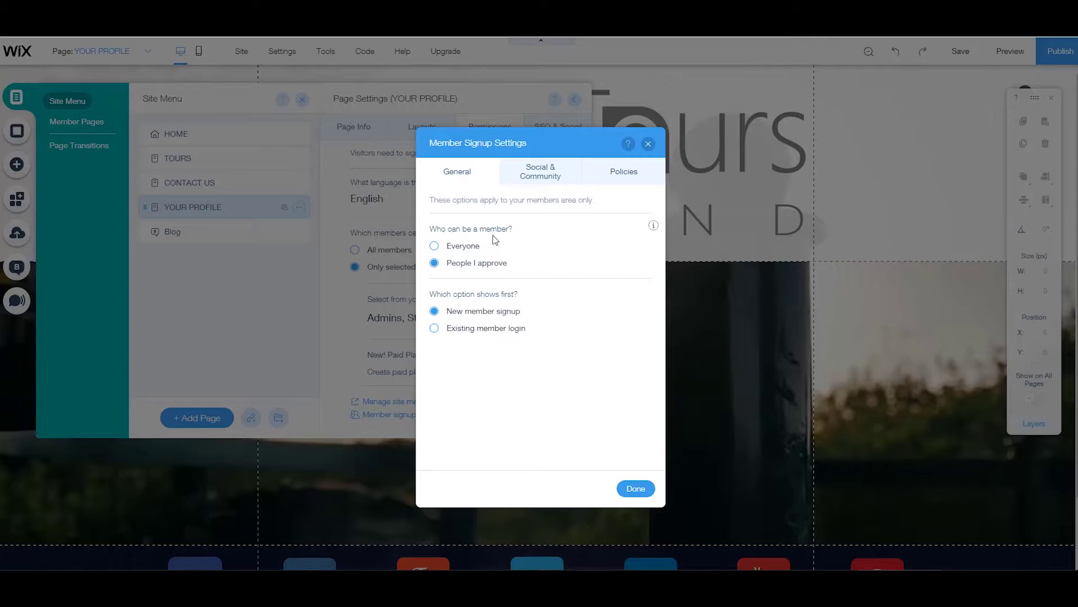
left_click(433, 246)
left_click(434, 264)
left_click(434, 328)
Step: On the Social & Community tab, keep both Google and Facebook login switched on
left_click(536, 176)
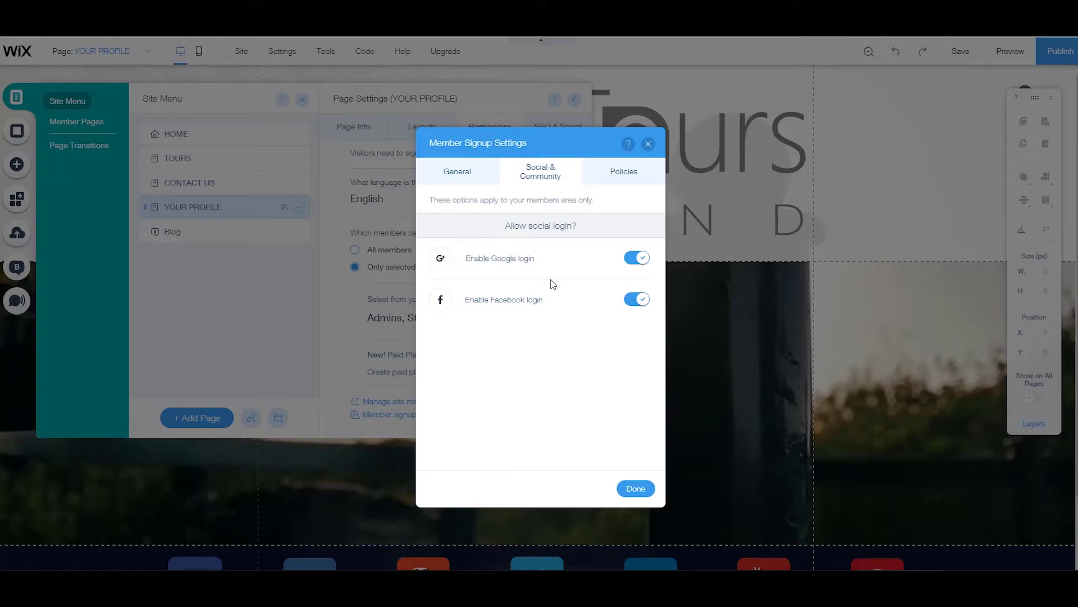
left_click(637, 258)
left_click(637, 299)
Step: On the Policies tab, leave the Terms of Use and Privacy Policy links switched off
left_click(630, 179)
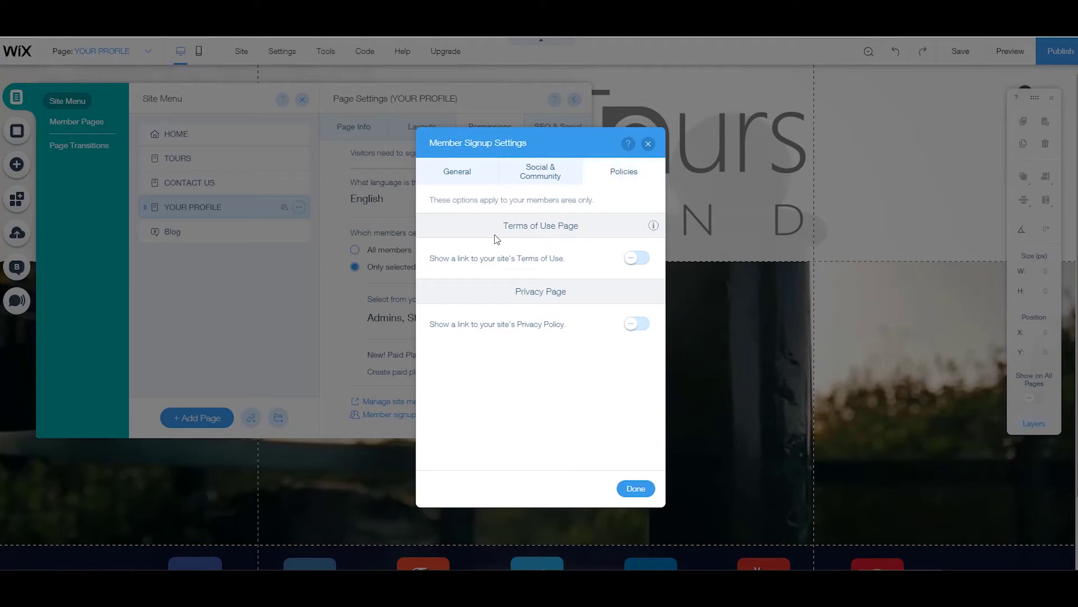
mouse_move(540, 295)
left_click(638, 258)
left_click(637, 259)
left_click(638, 323)
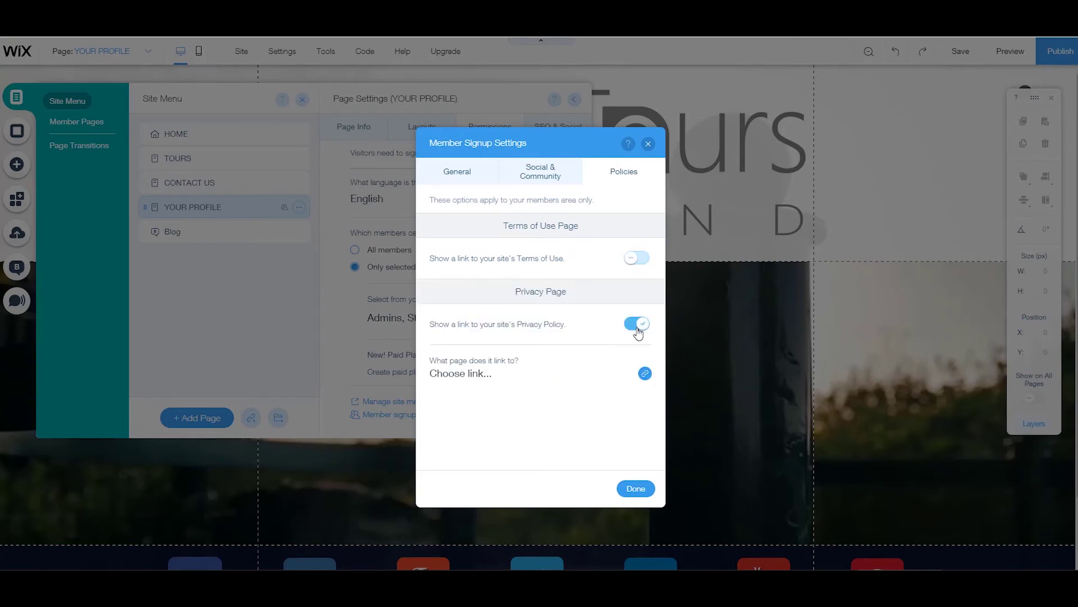
Step: Confirm Member Signup Settings with Done, returning to the Your Profile permissions
left_click(636, 488)
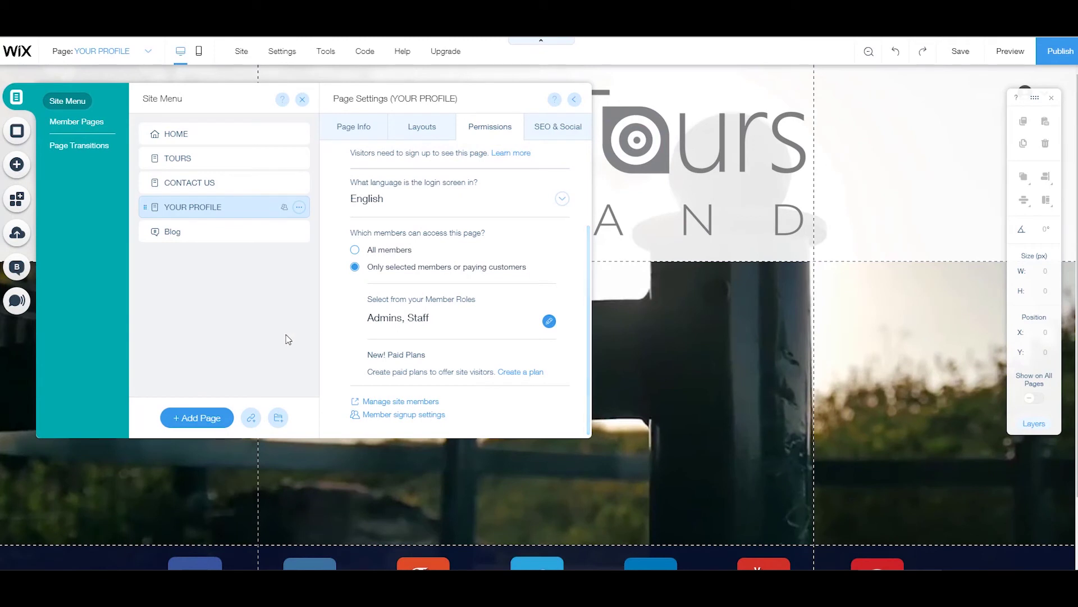